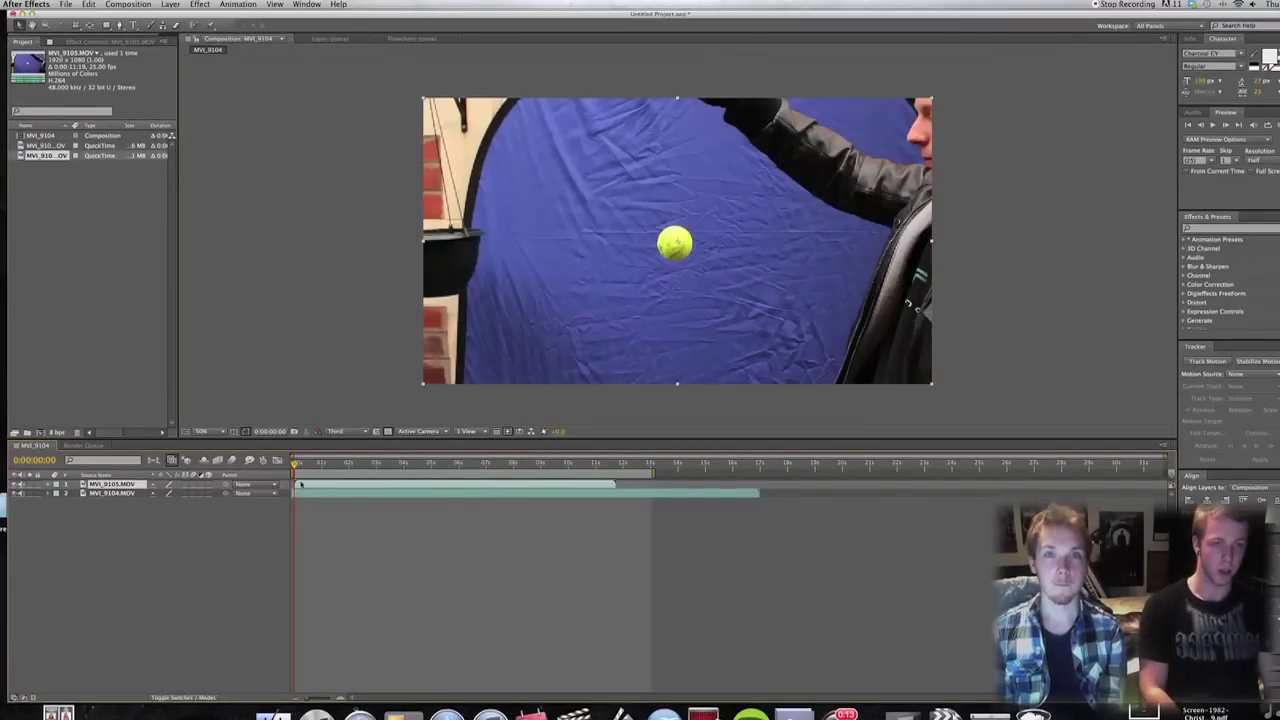
- Shift the MVI_9105 layer to start at about 2 seconds and mask loosely around the tennis ball at 0:00:02:24
drag(297, 484, 355, 484)
click(364, 464)
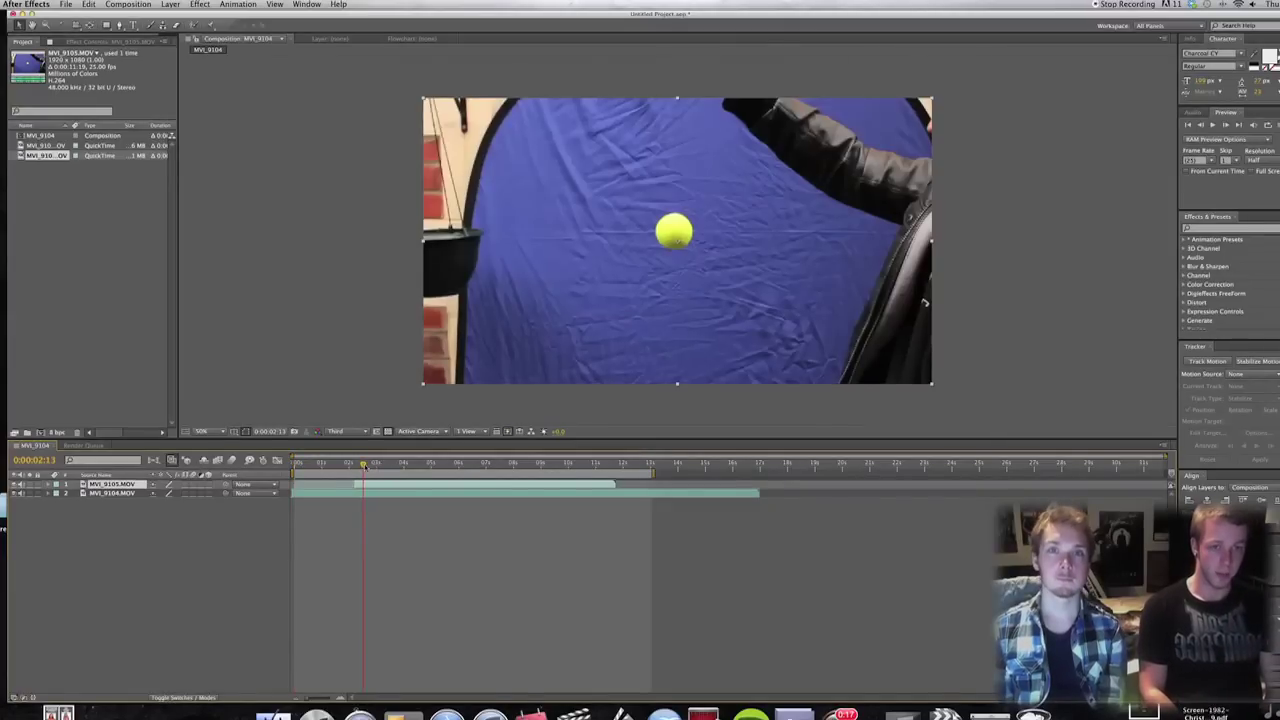
mouse_move(363, 464)
mouse_down()
mouse_move(406, 466)
mouse_move(376, 465)
mouse_up()
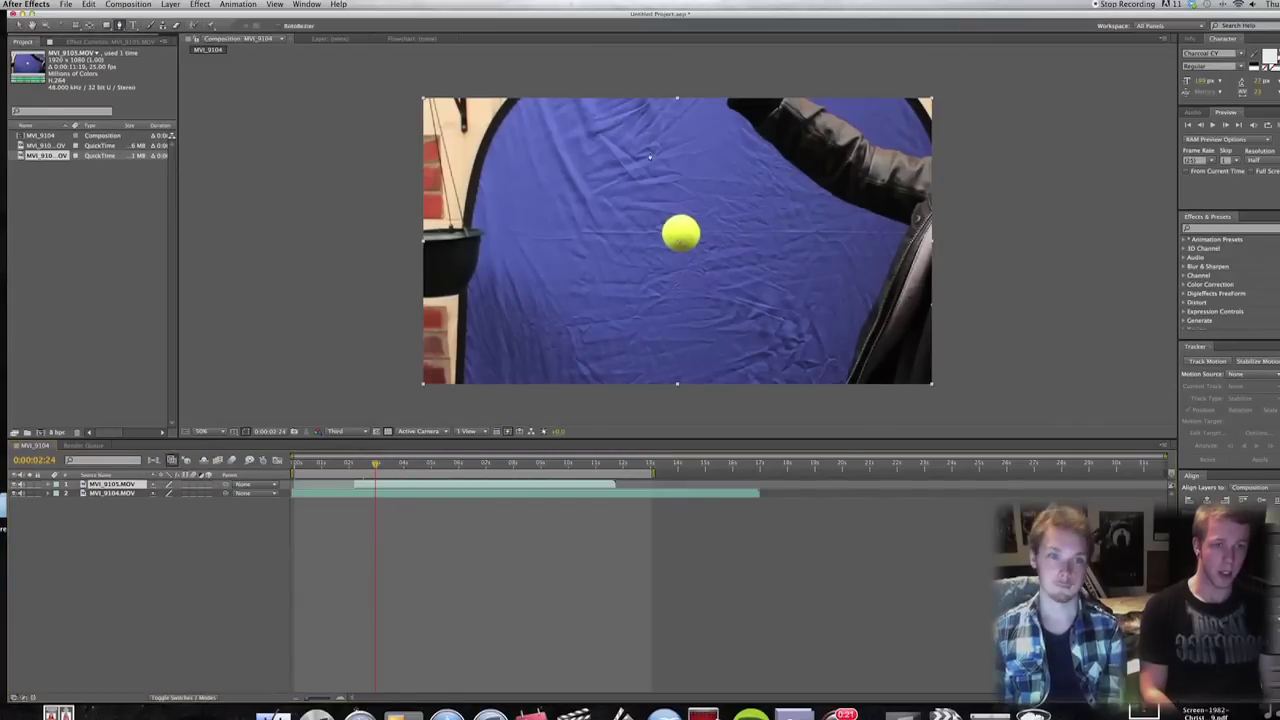
click(686, 151)
click(579, 233)
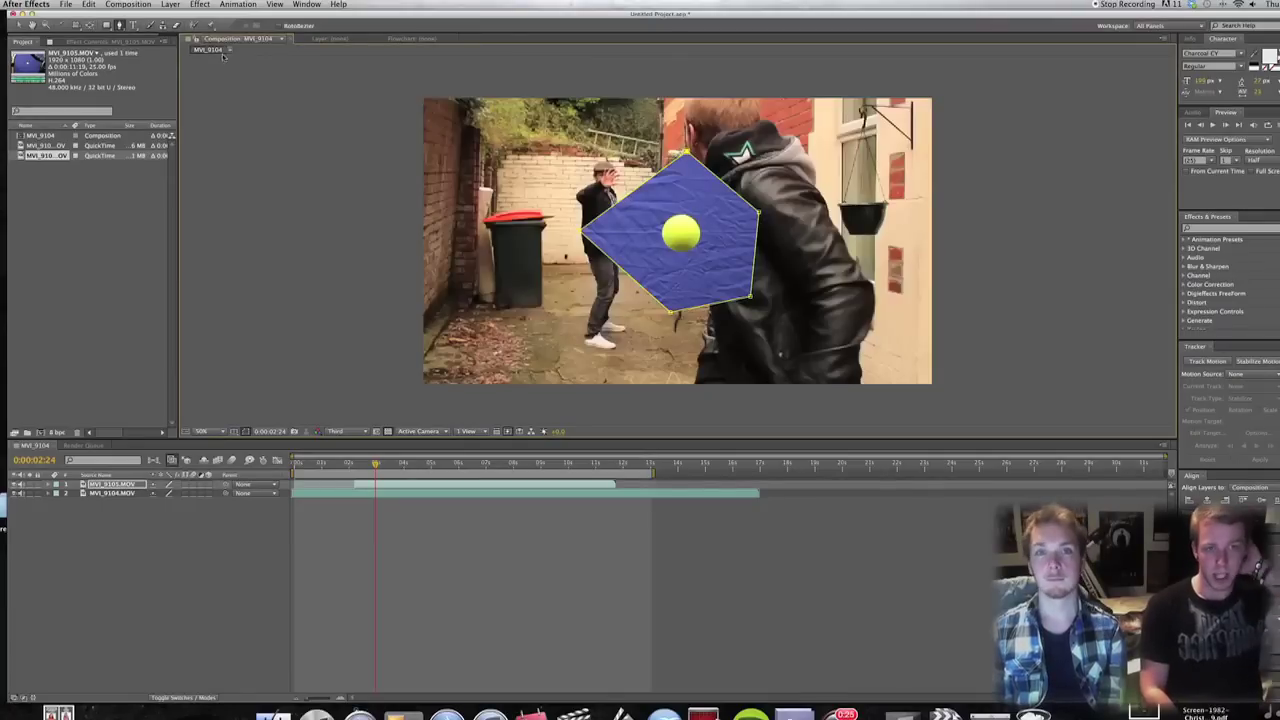
- Apply Keylight (1.2) to the masked MVI_9105 layer and sample the blue backdrop as its Screen Colour
click(196, 5)
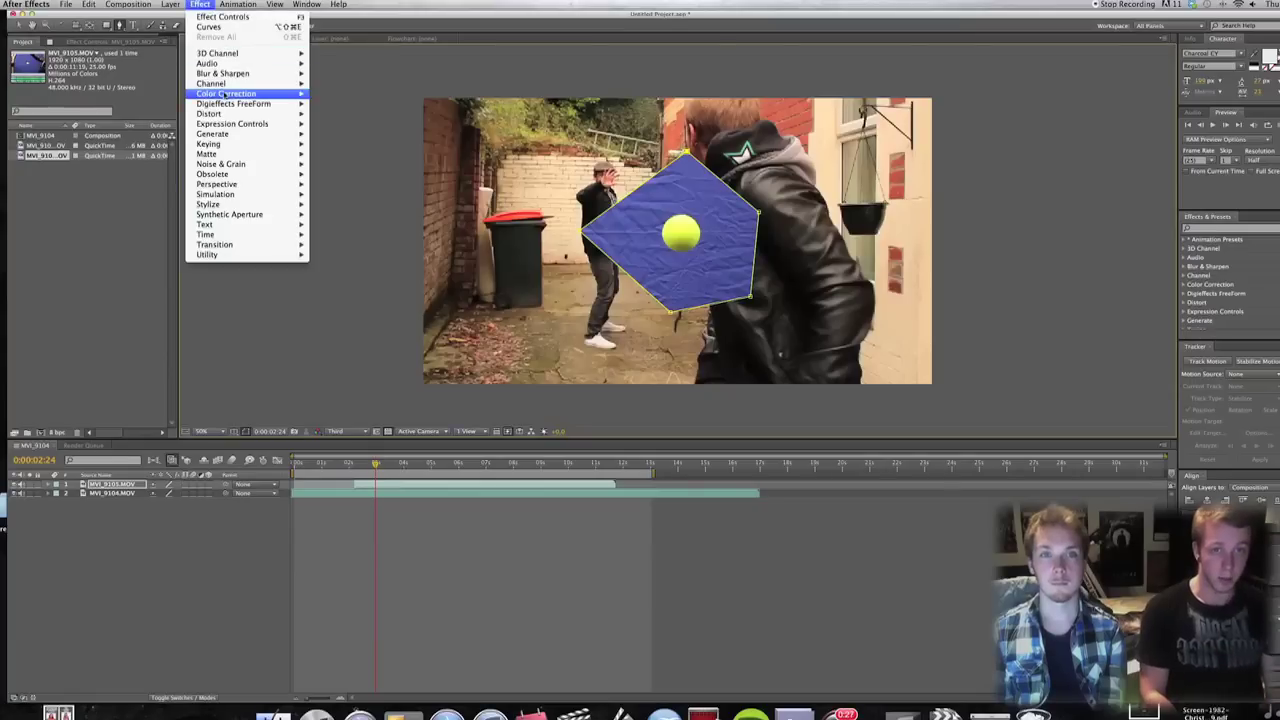
mouse_move(237, 135)
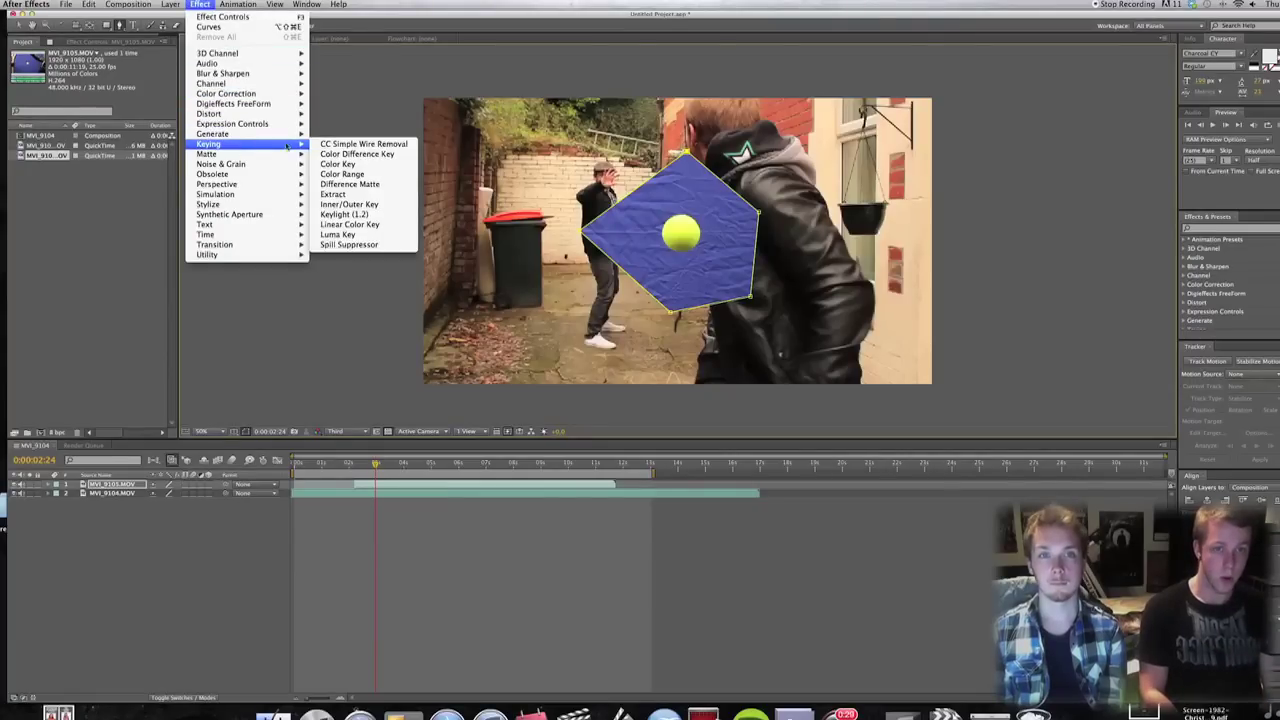
click(370, 216)
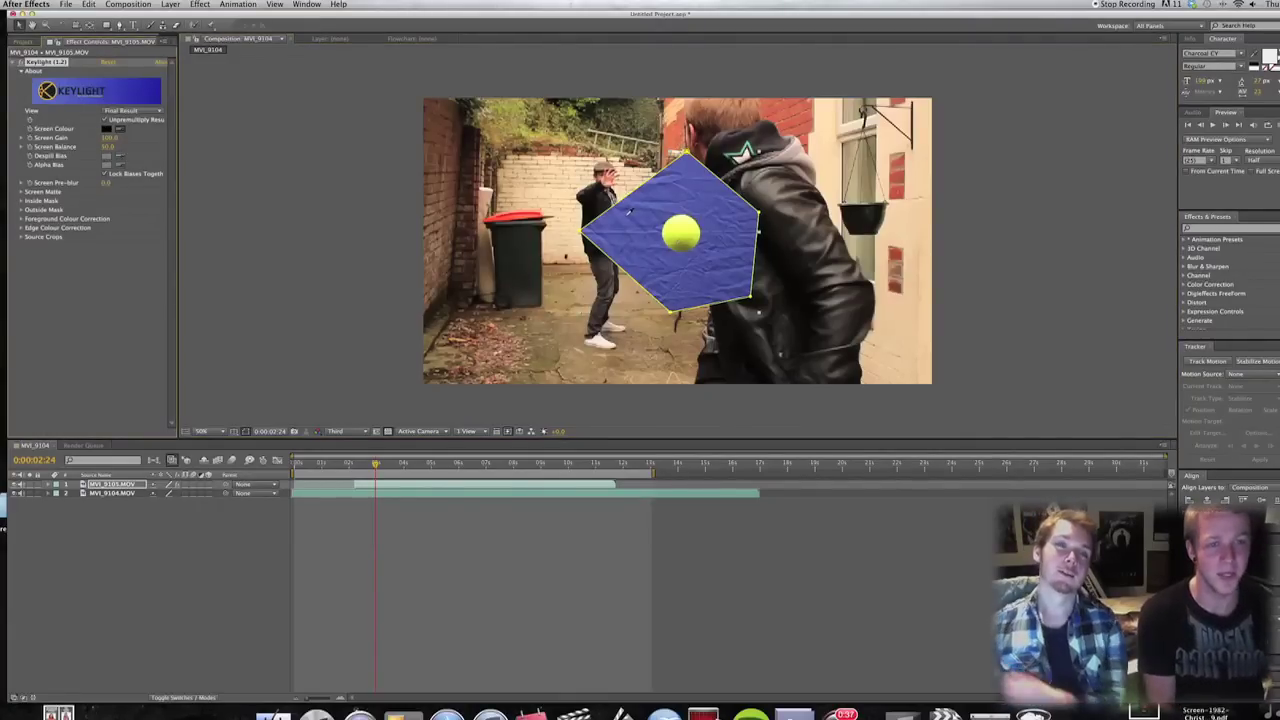
click(730, 253)
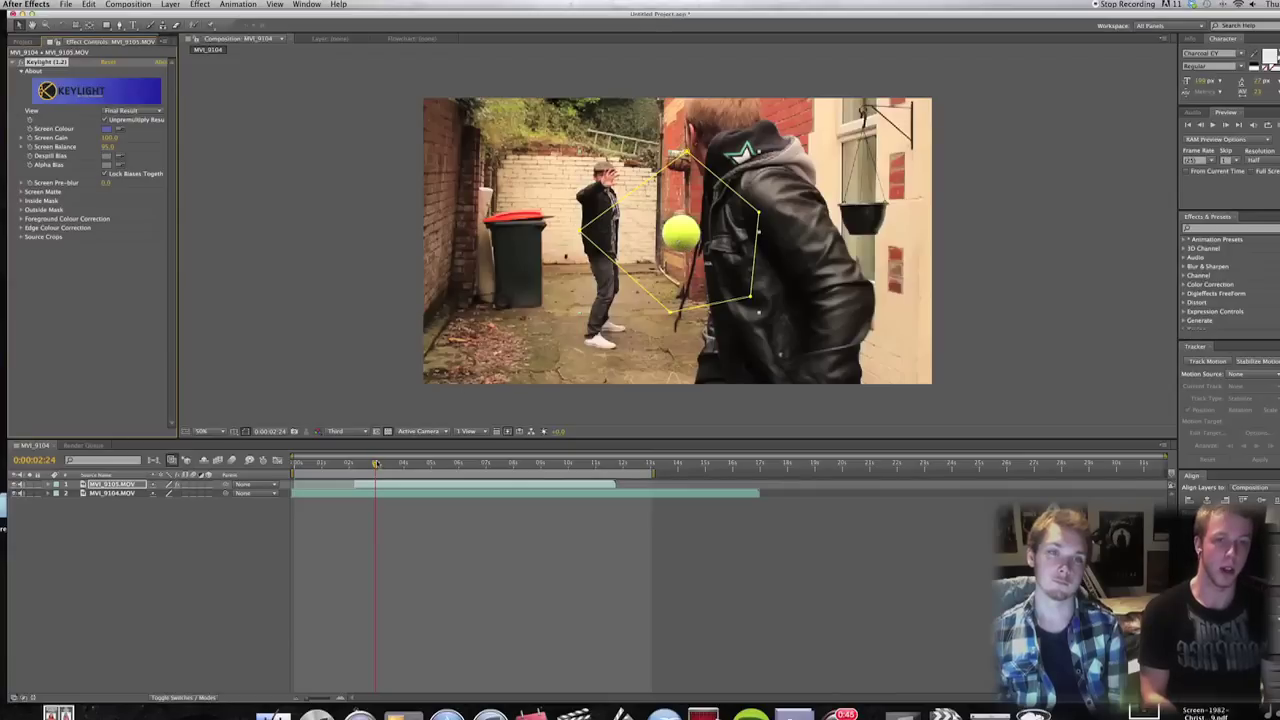
- Find the throw frame at 0:00:02:02 and slide the MVI_9105 layer so that it starts there
drag(377, 463, 349, 464)
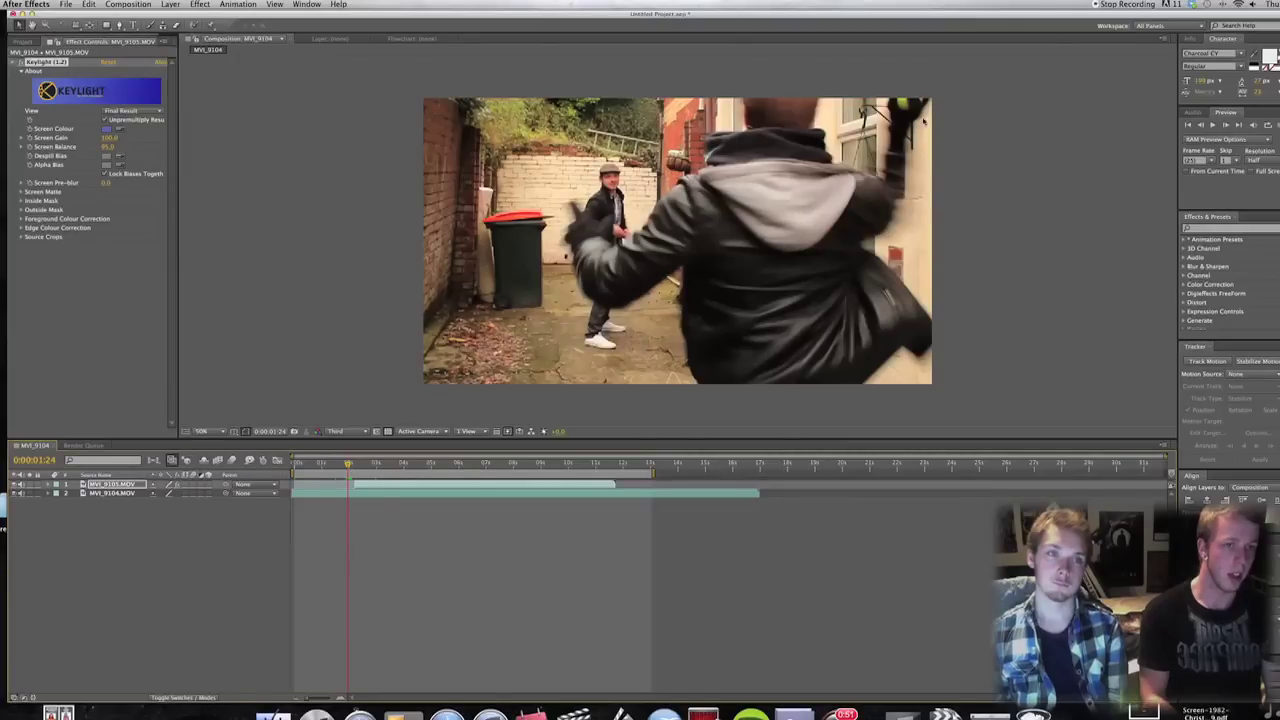
click(1228, 125)
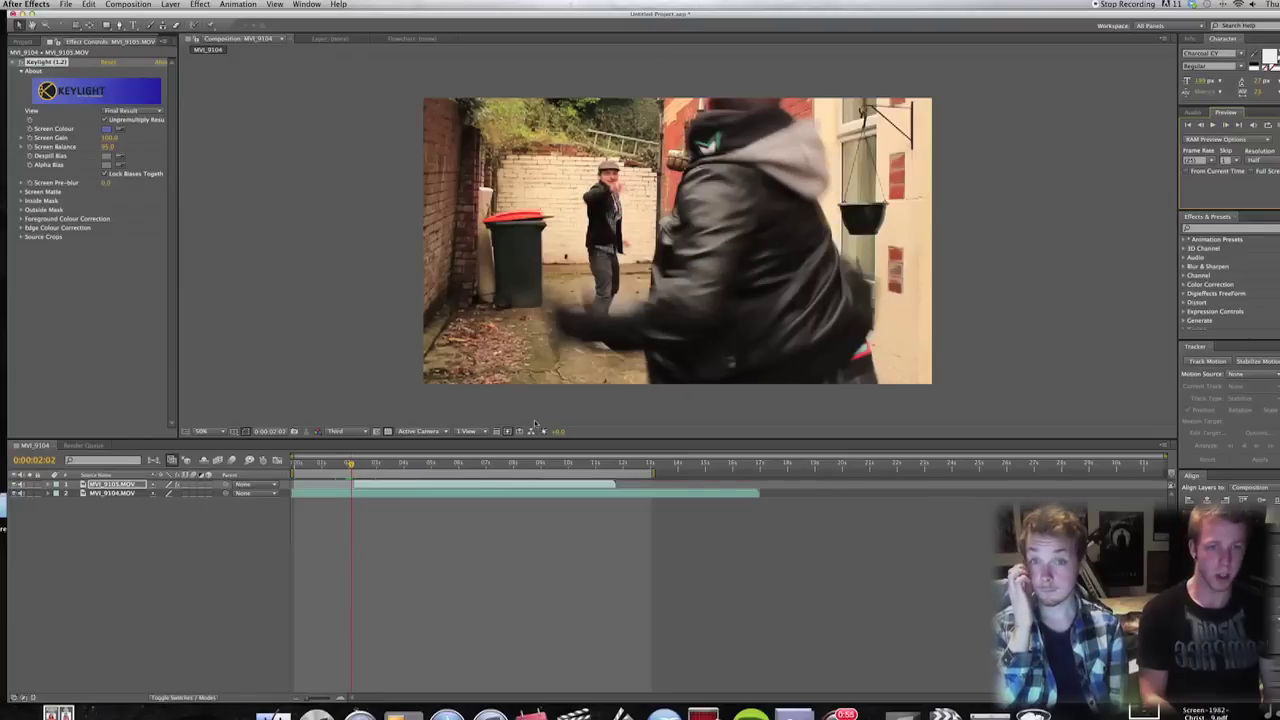
click(400, 485)
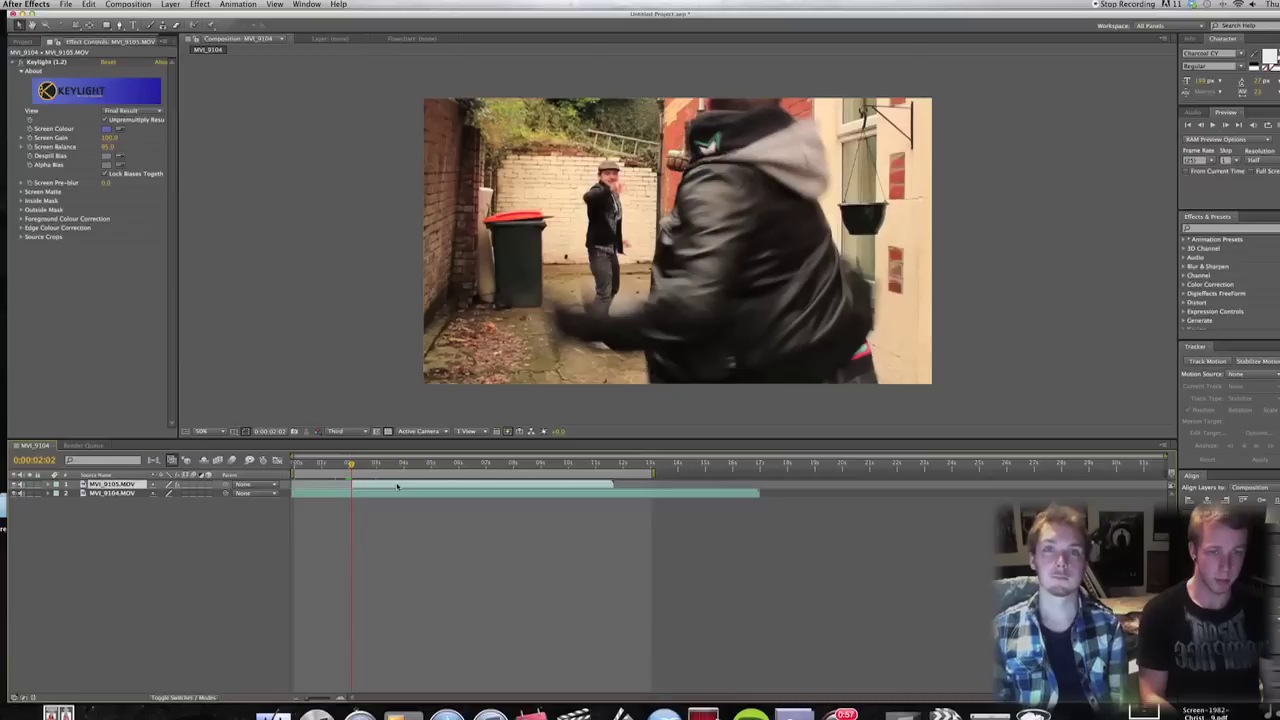
drag(395, 486, 398, 487)
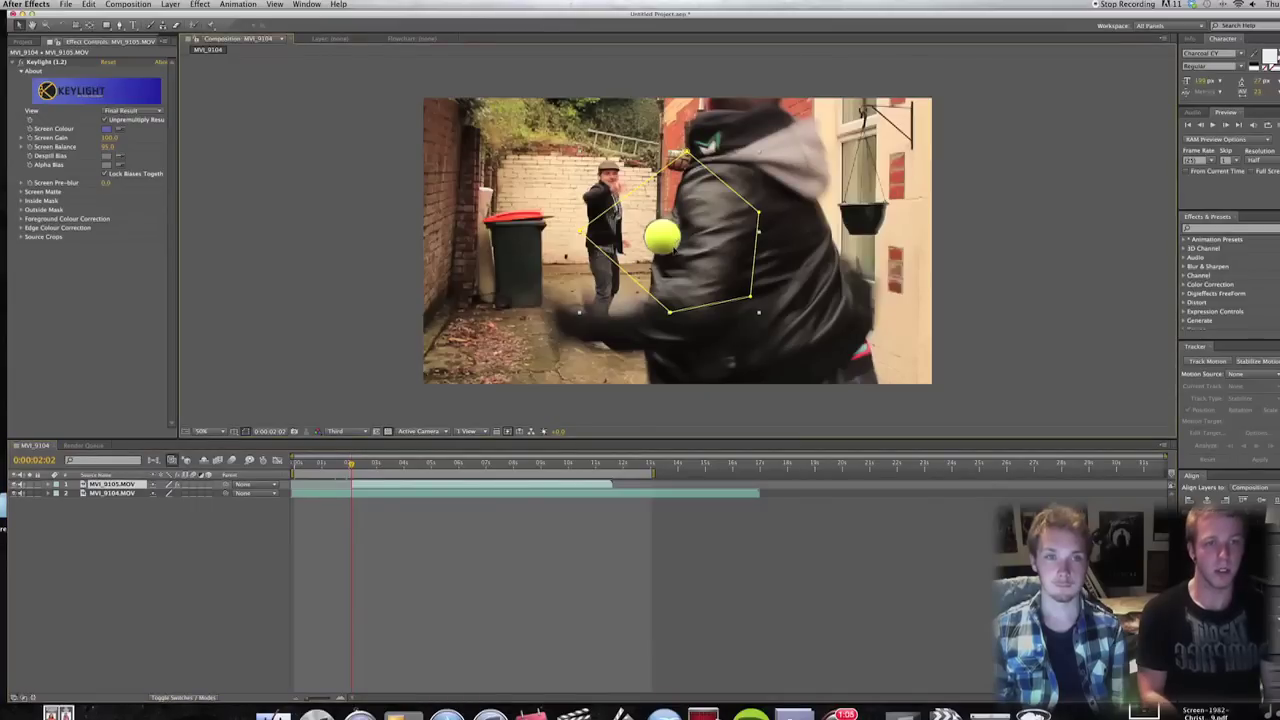
- Move the ball up beside the thrower's hood, shrink it, and keyframe its Position at 0:00:02:02
drag(674, 250, 678, 180)
drag(763, 245, 724, 212)
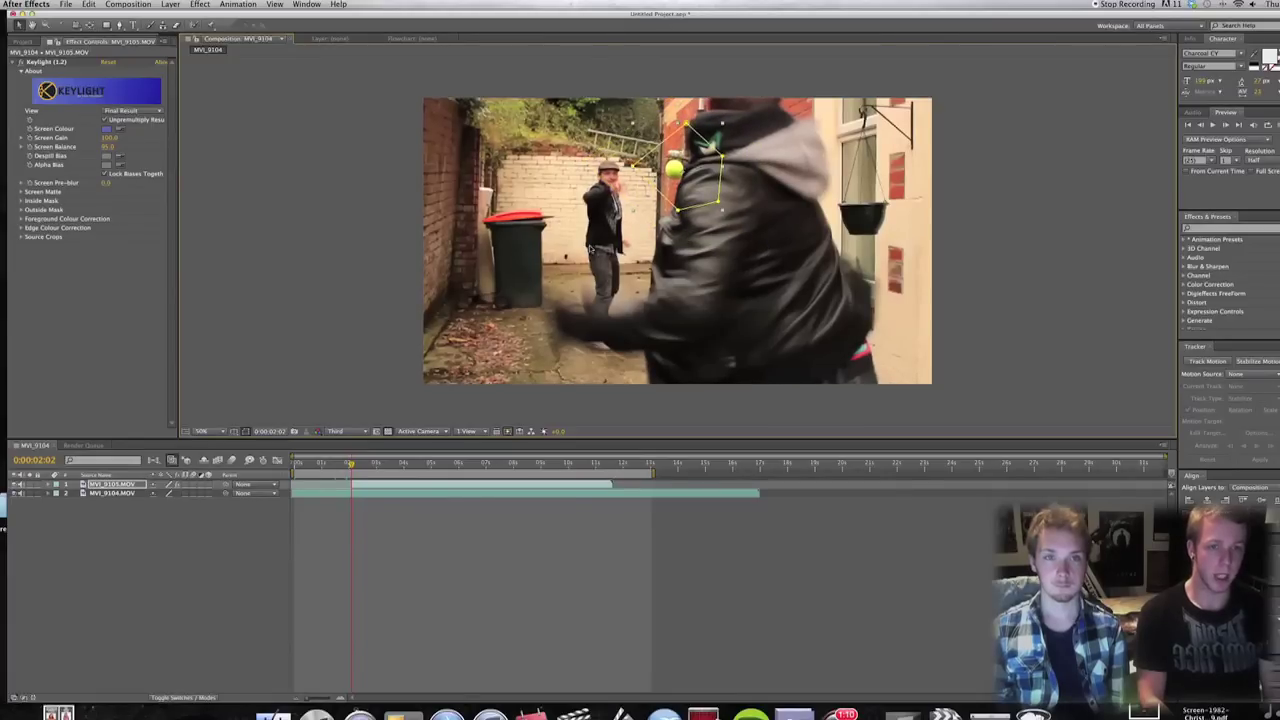
key(p)
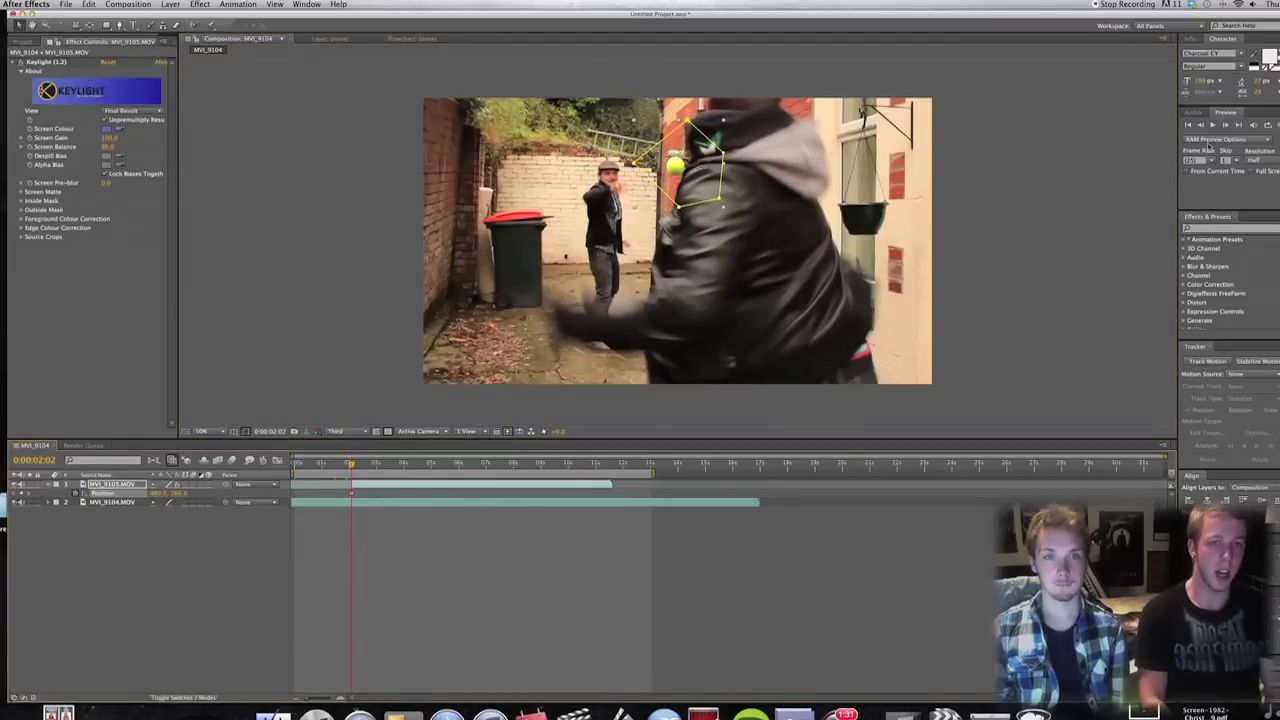
- At 0:00:02:06, move the ball to the catcher's hands in the background and scale it down to match the distance
click(1227, 127)
click(1227, 127)
click(1227, 127)
click(1227, 127)
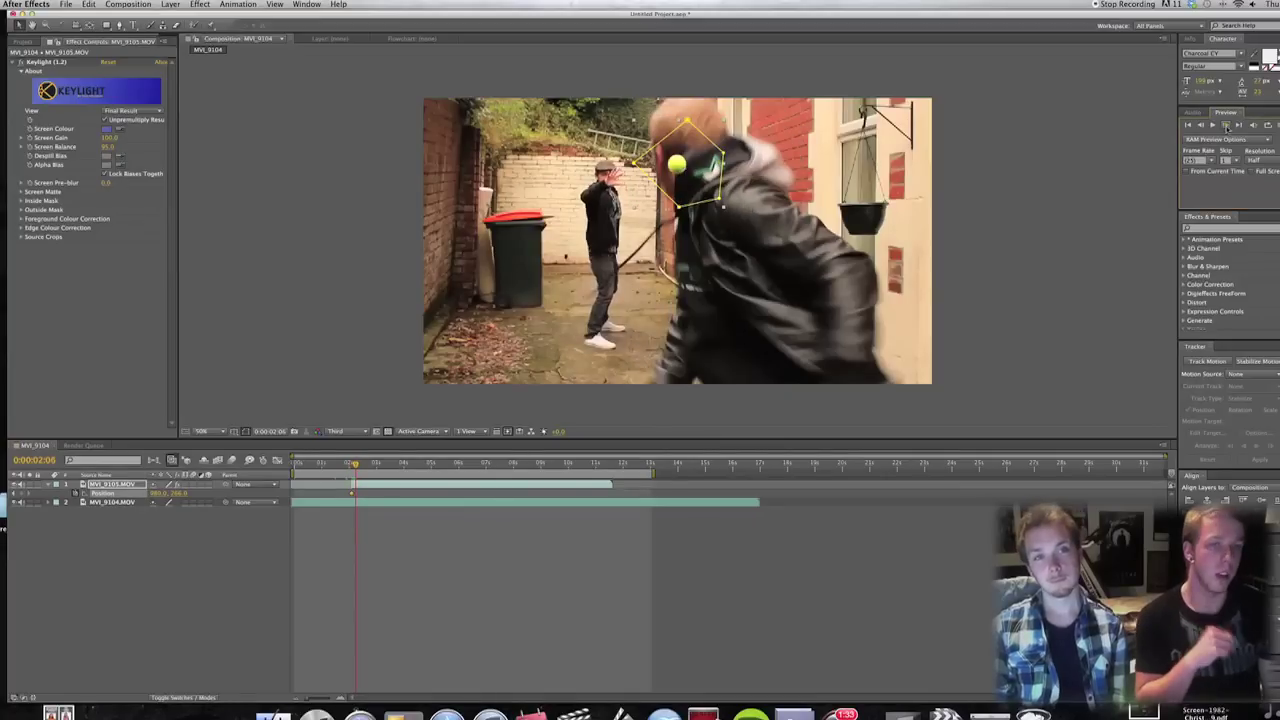
drag(695, 200, 632, 208)
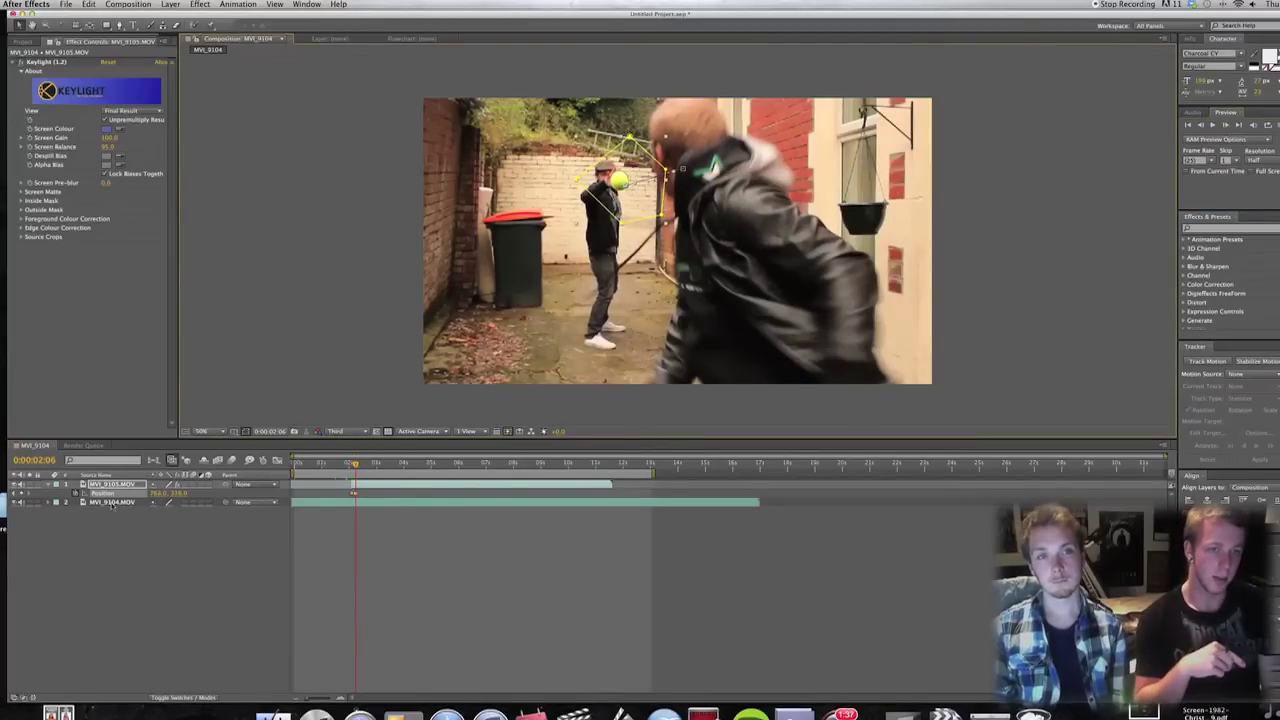
drag(672, 223, 642, 195)
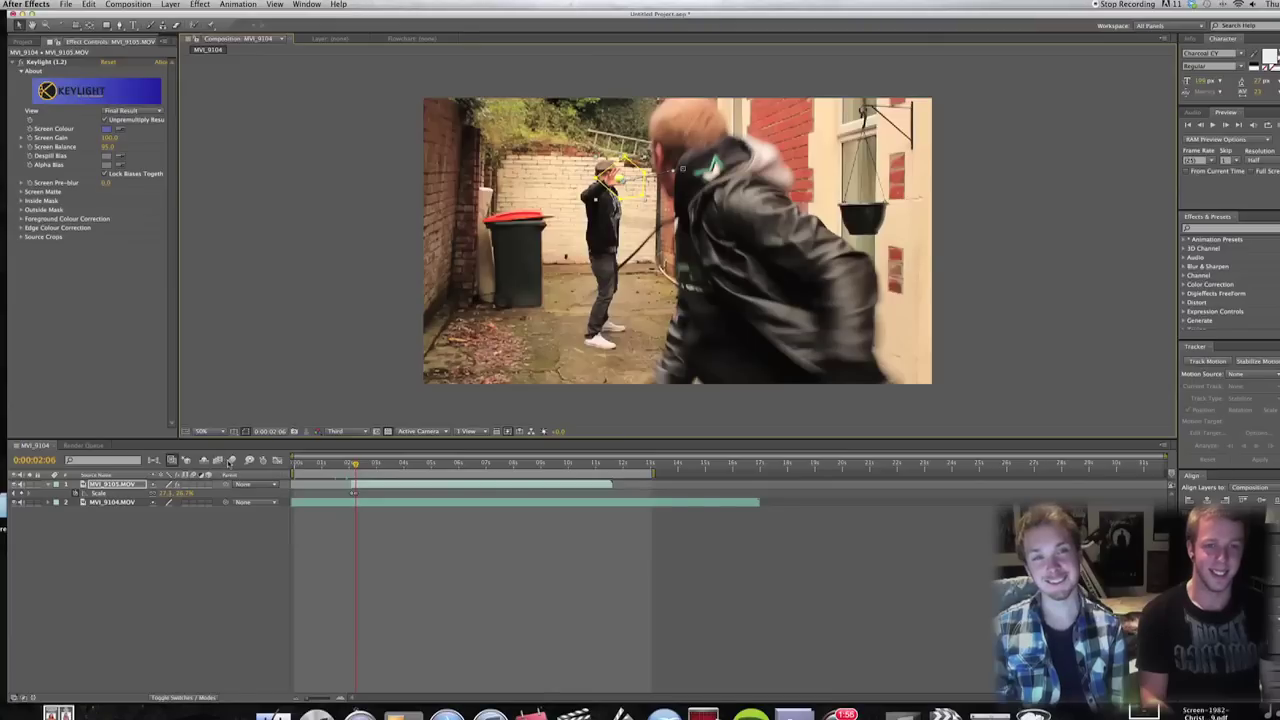
- Enable motion blur for the composition and for the MVI_9105 ball layer
click(230, 462)
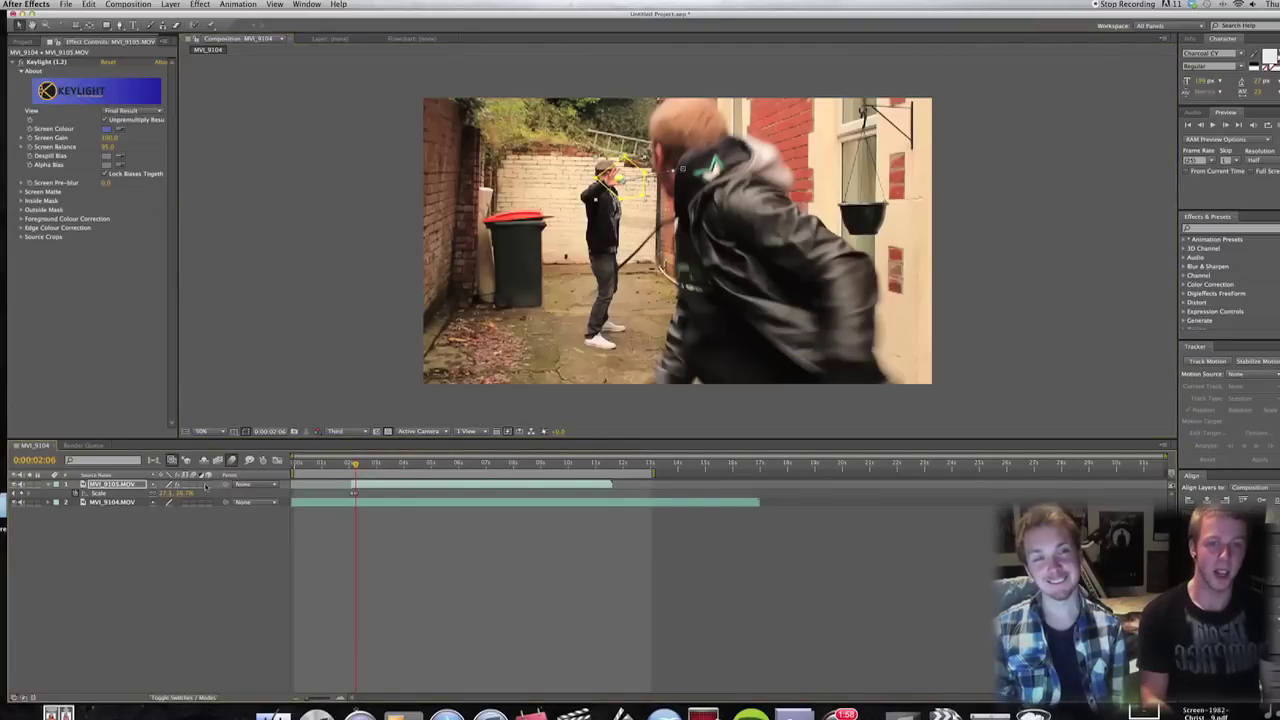
click(355, 535)
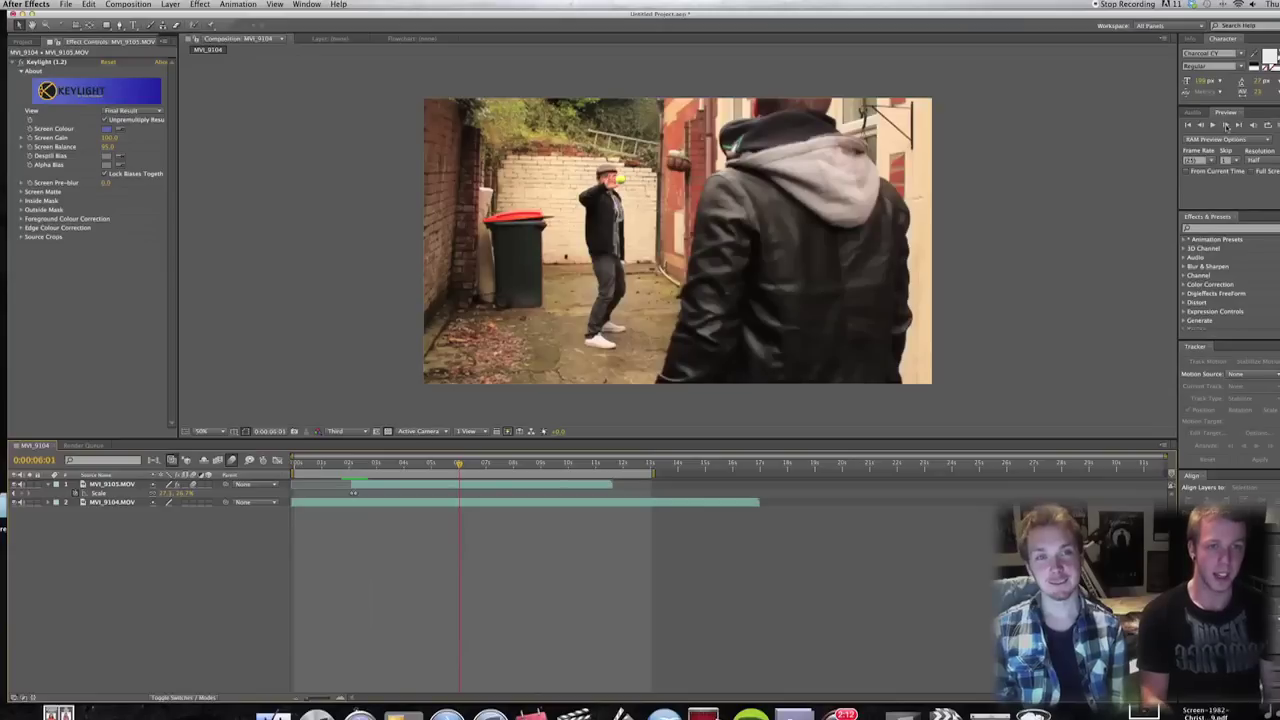
- Add a Position keyframe to the MVI_9105 layer at 0:00:06:01, where the catcher throws the ball back
click(1226, 126)
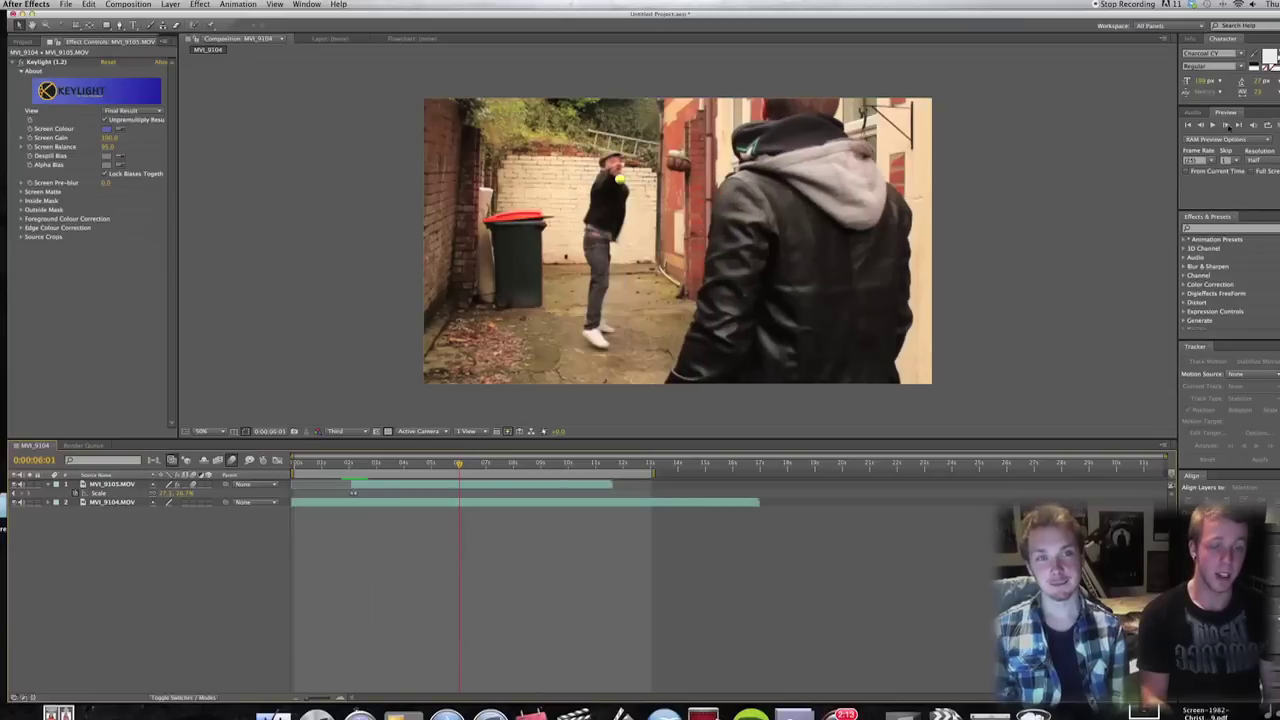
click(128, 486)
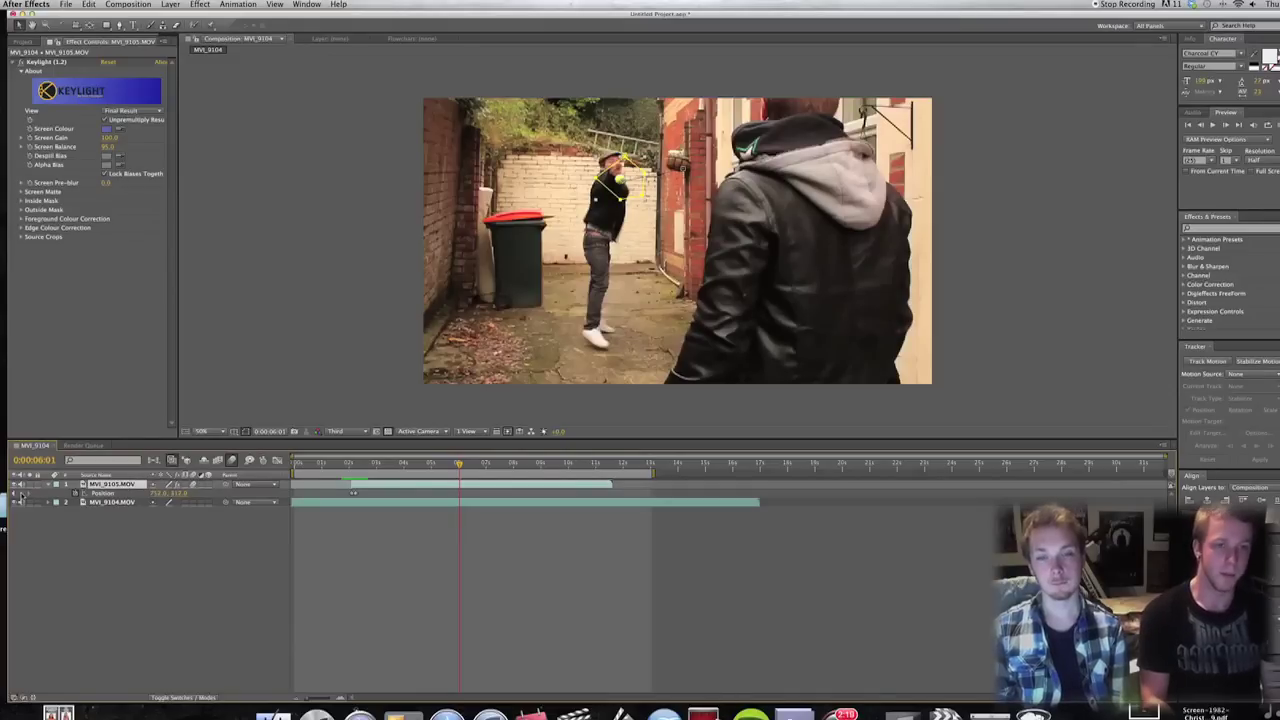
click(22, 494)
- At 0:00:06:07, move the ball beside the foreground man's shoulder and enlarge it to match the nearer distance
click(1226, 126)
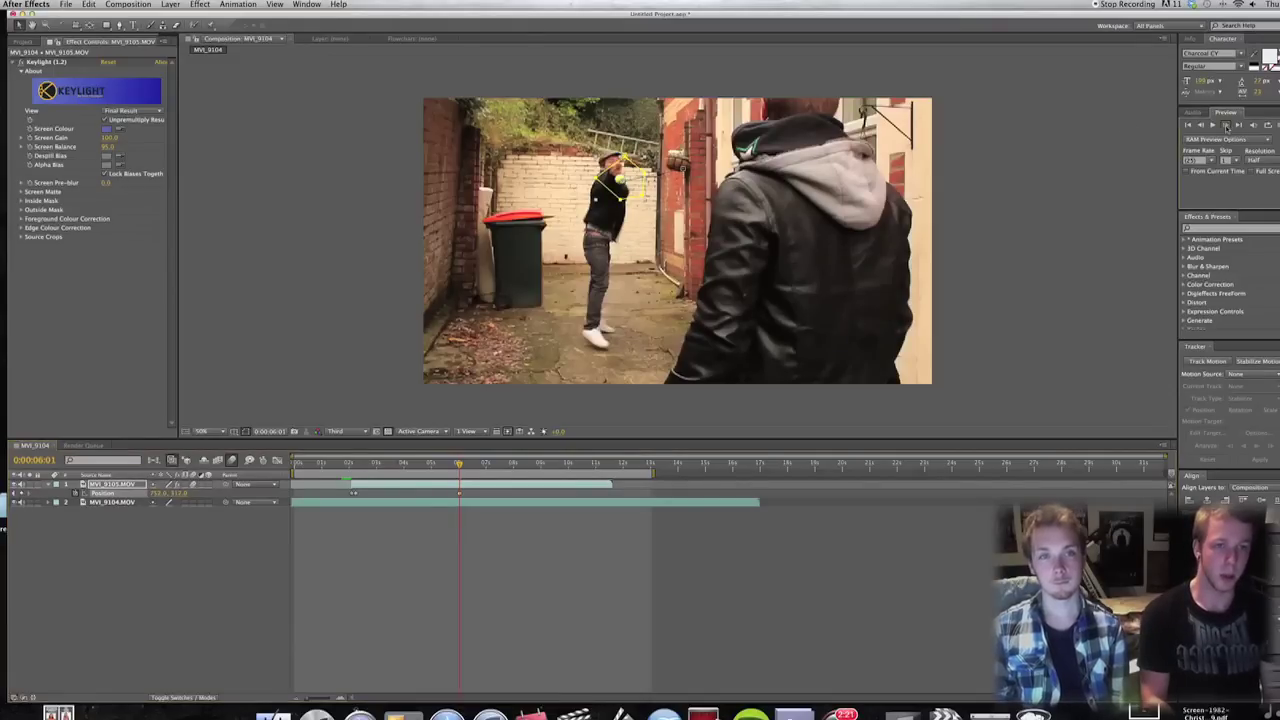
click(1226, 126)
click(1227, 127)
click(1226, 125)
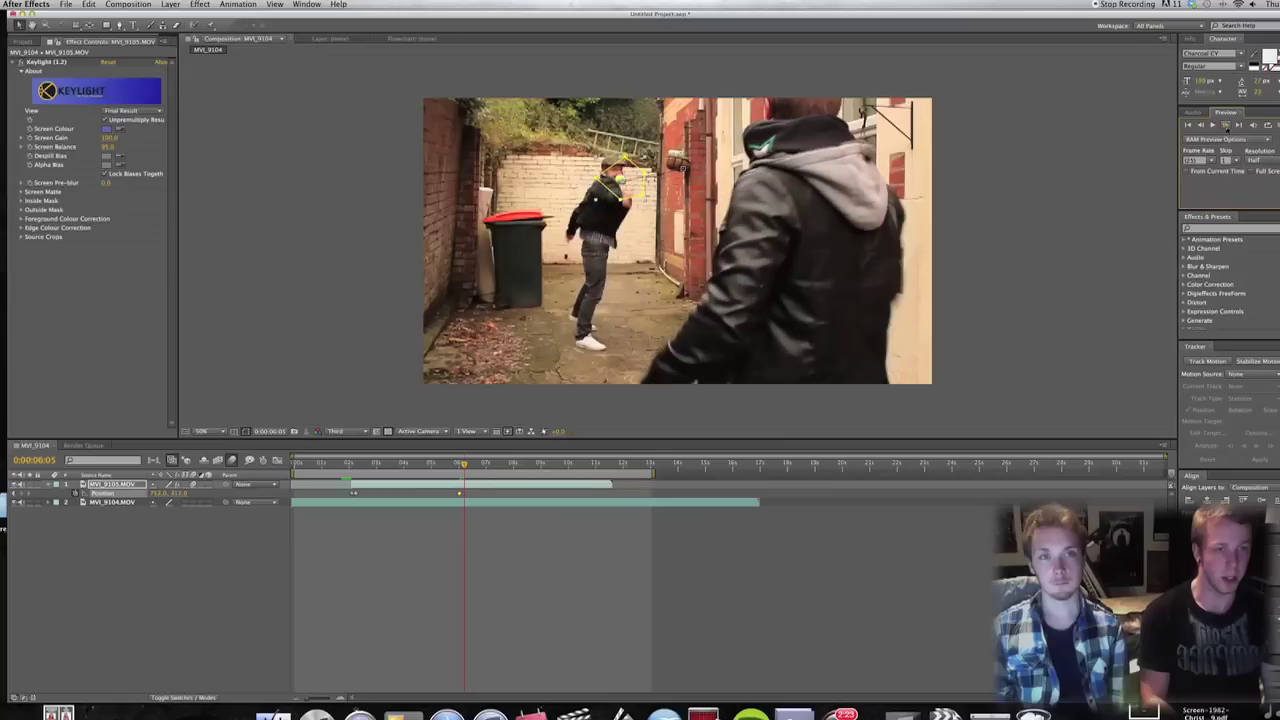
click(1226, 125)
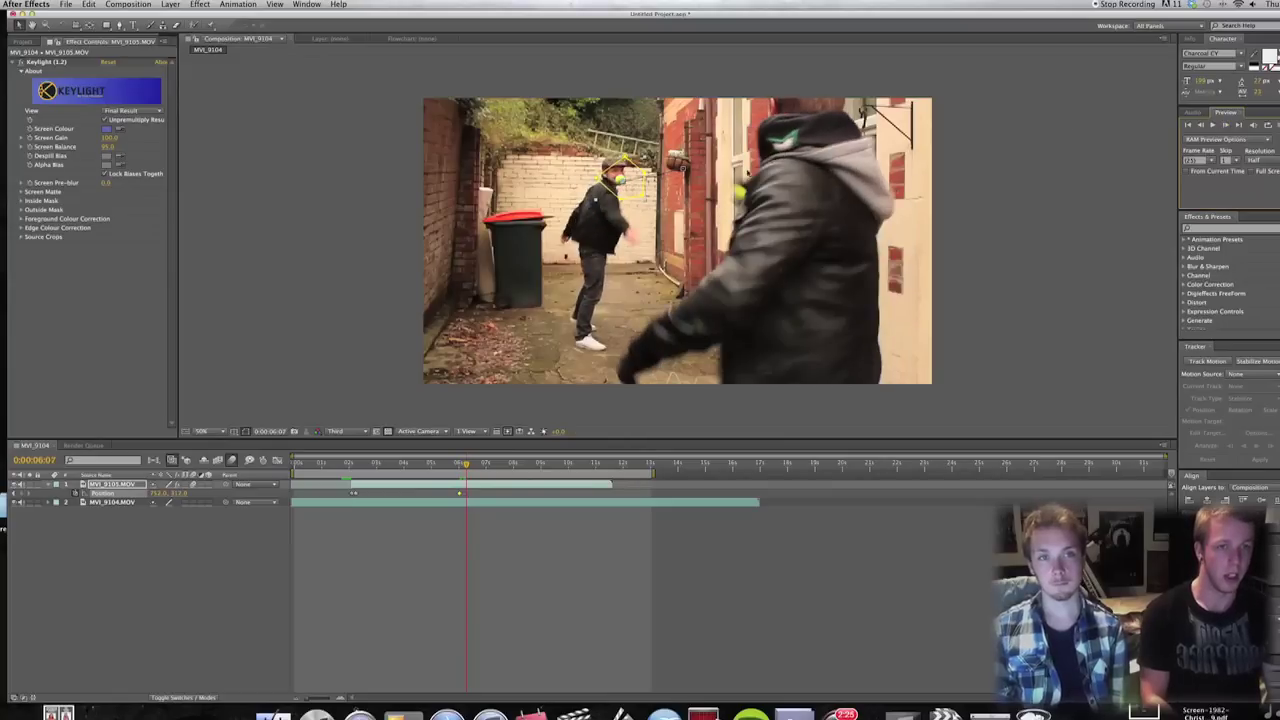
drag(634, 198, 756, 200)
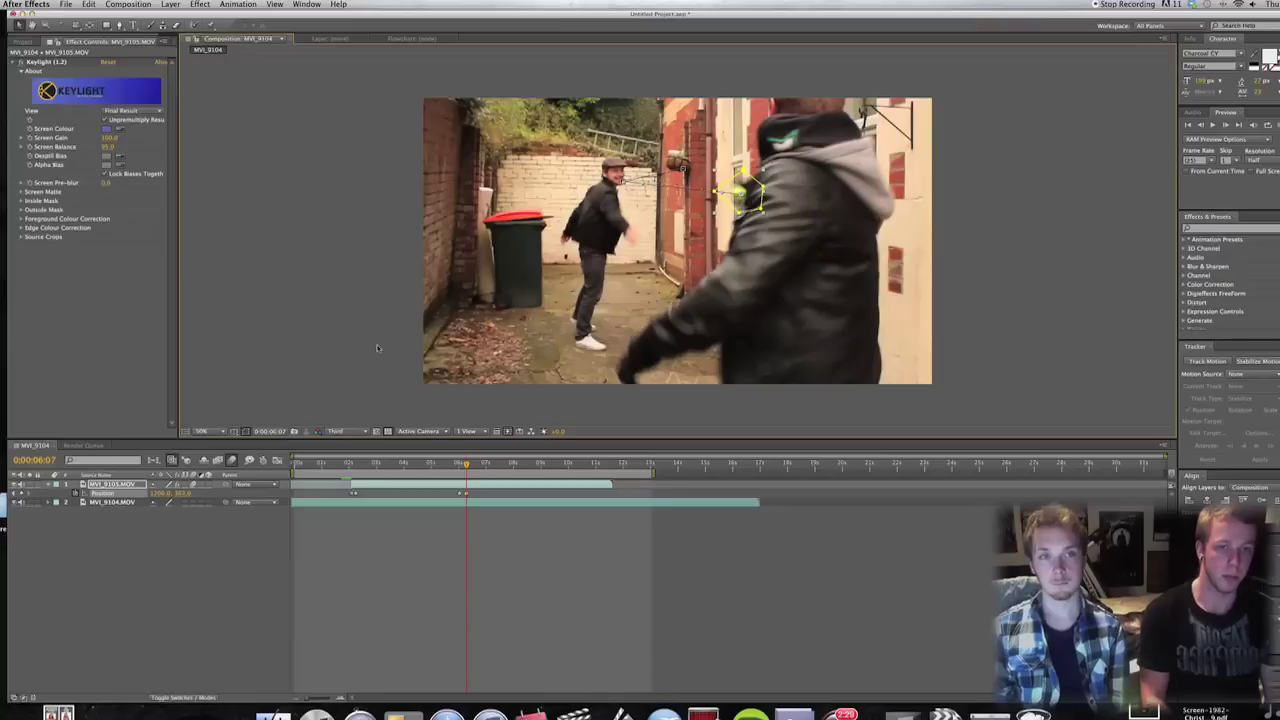
key(s)
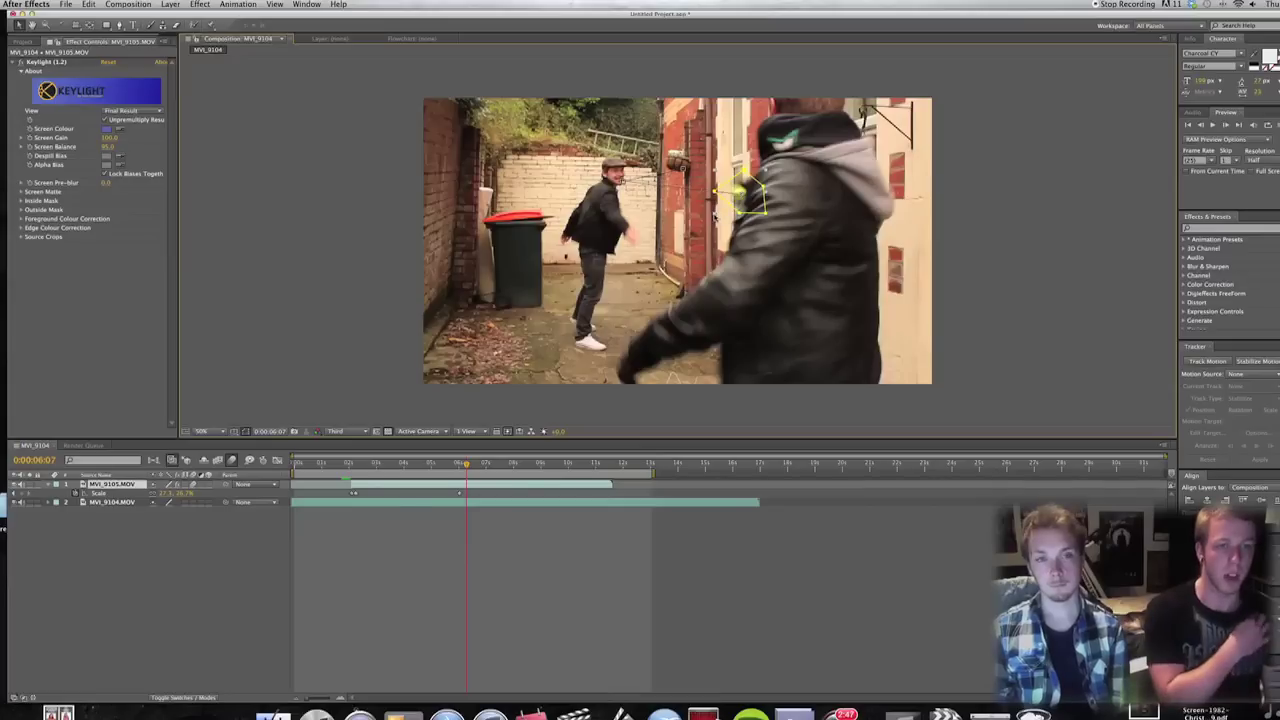
drag(715, 213, 755, 207)
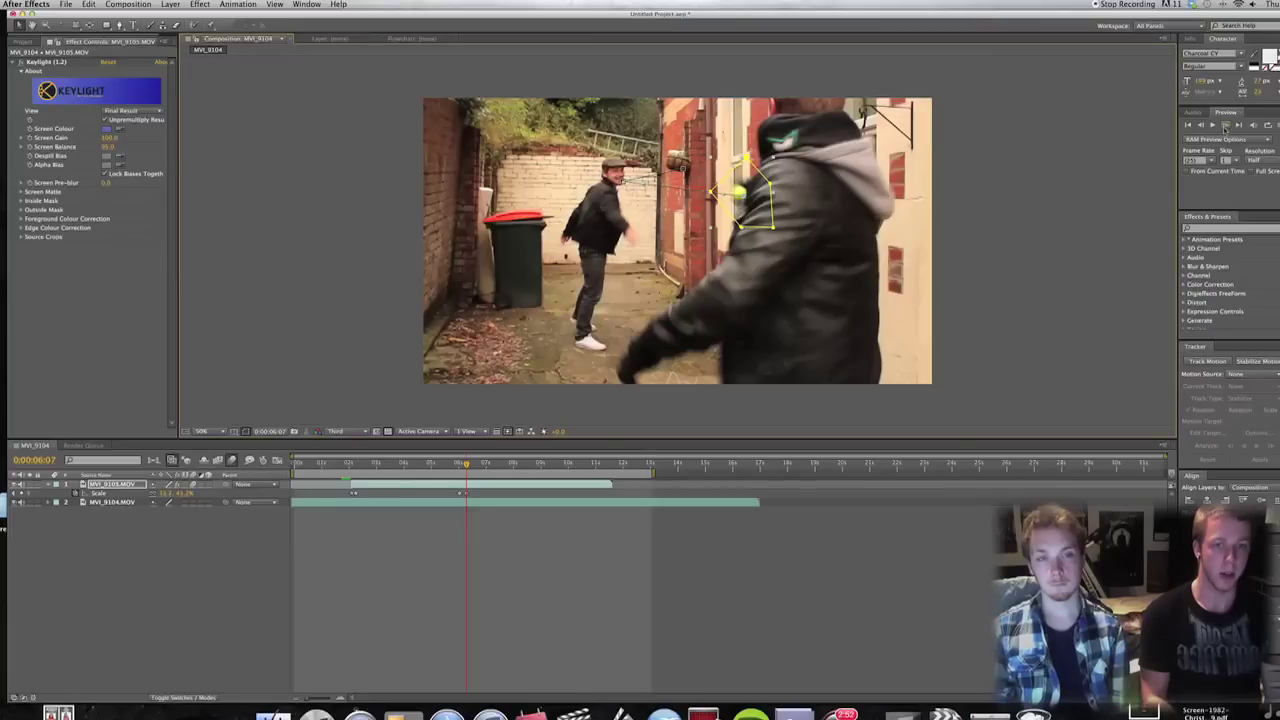
- Set a 100% Opacity keyframe on the ball layer at 0:00:06:07 and advance one frame
key(t)
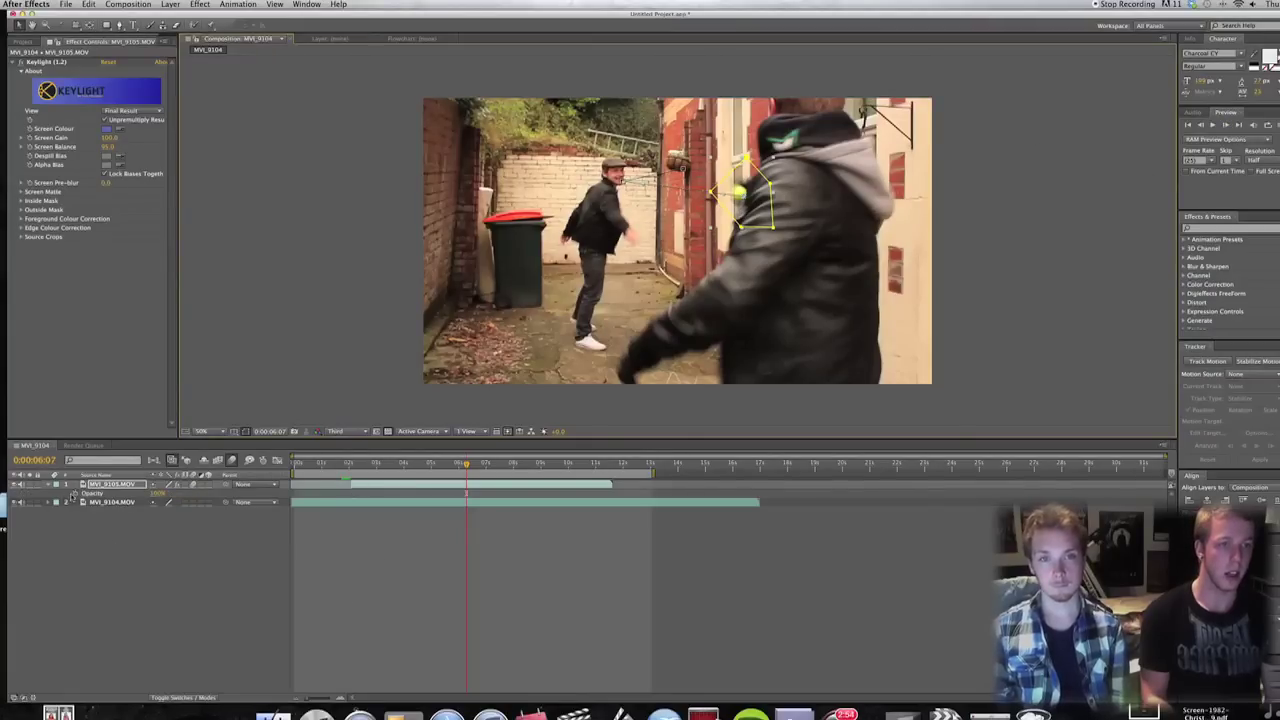
click(74, 494)
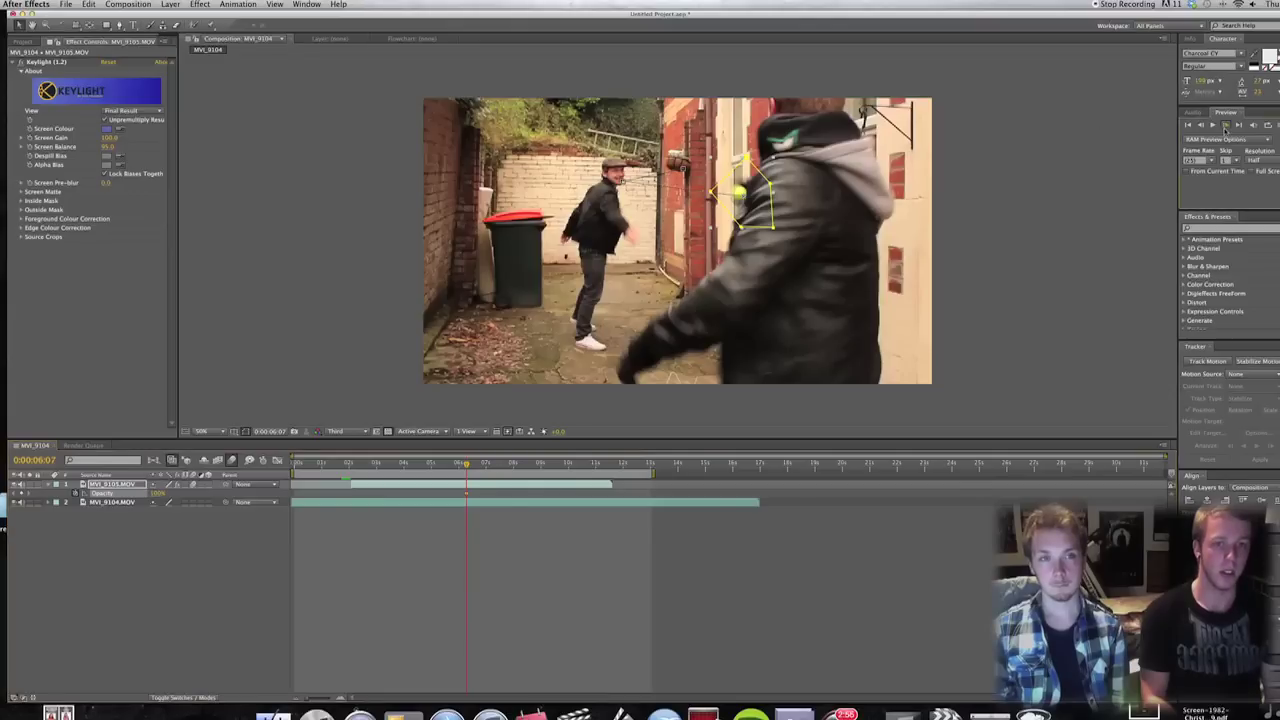
key(Page_Down)
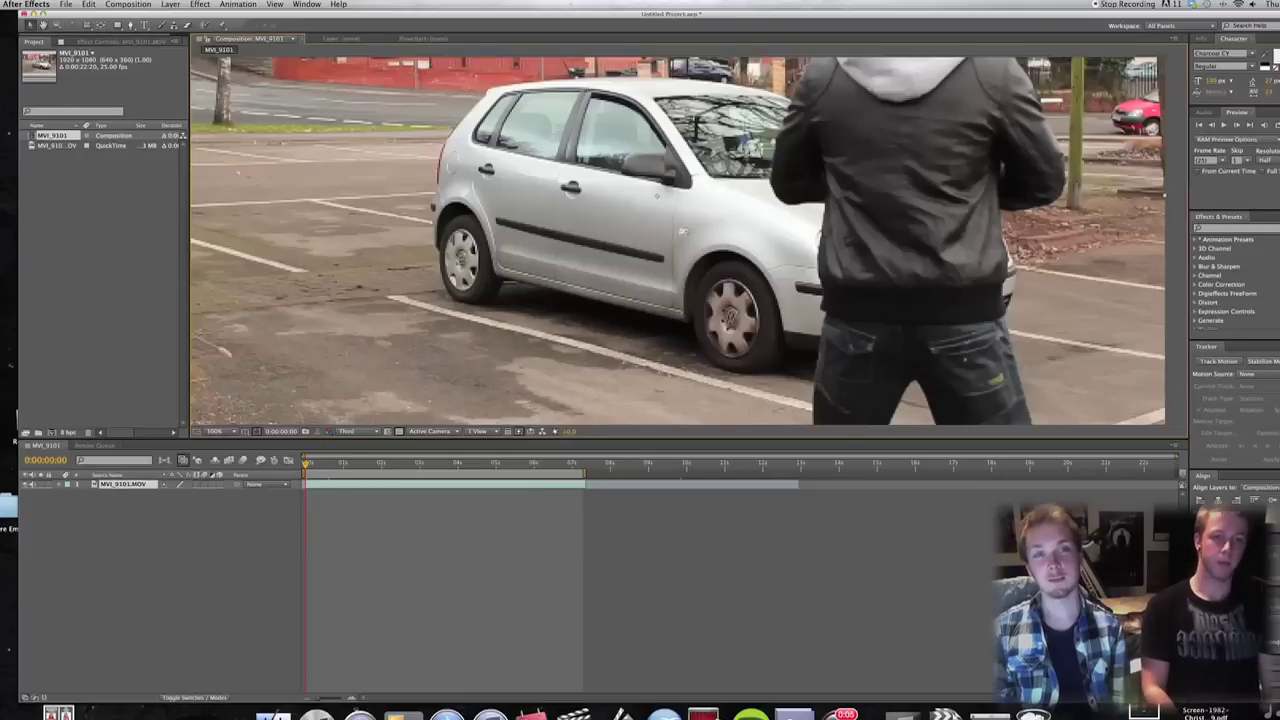
- Capture the car's front wheel as a PNG, place the two wheel images over the front and rear wheels, and check a frame near 6 seconds
drag(670, 249, 790, 385)
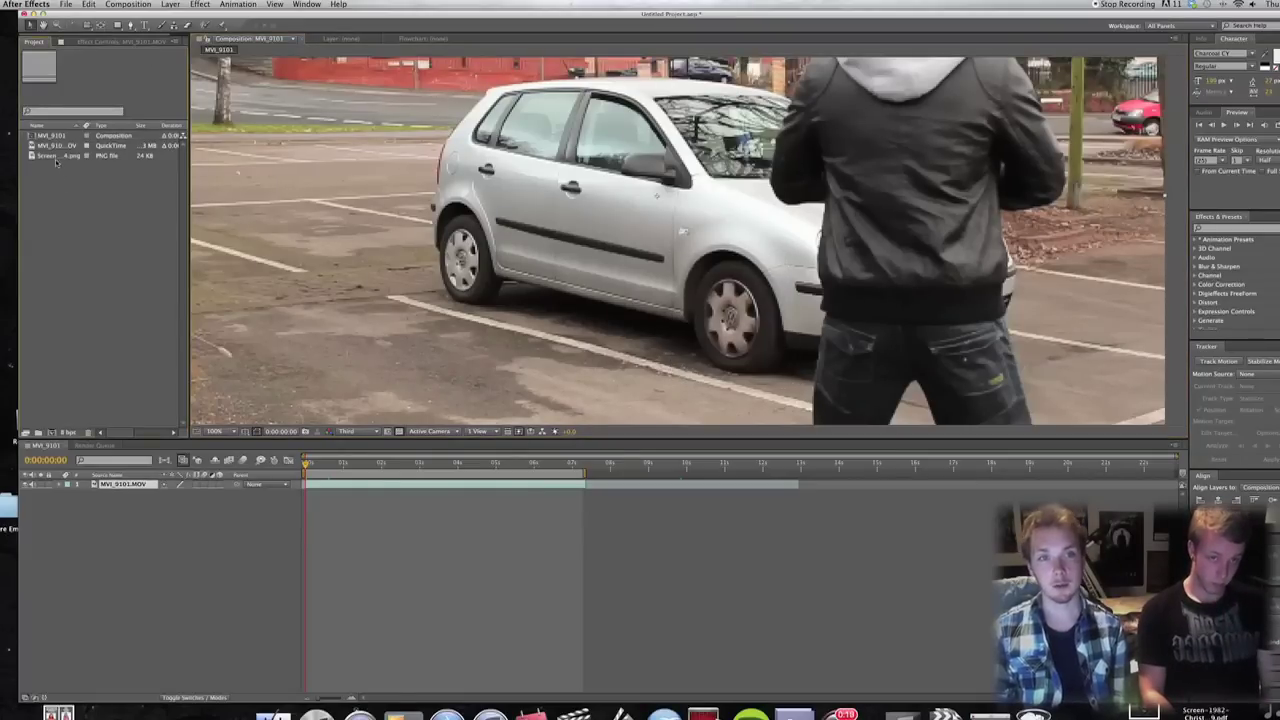
drag(57, 157, 739, 330)
drag(57, 166, 453, 270)
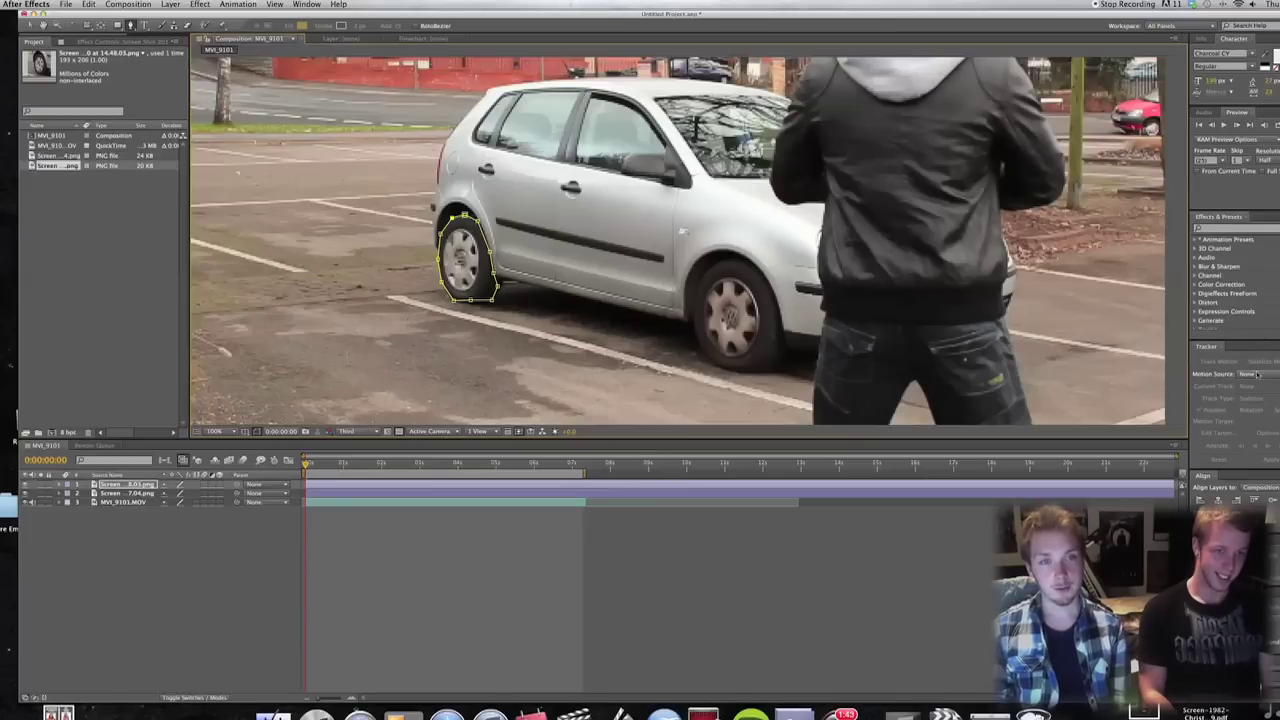
click(568, 466)
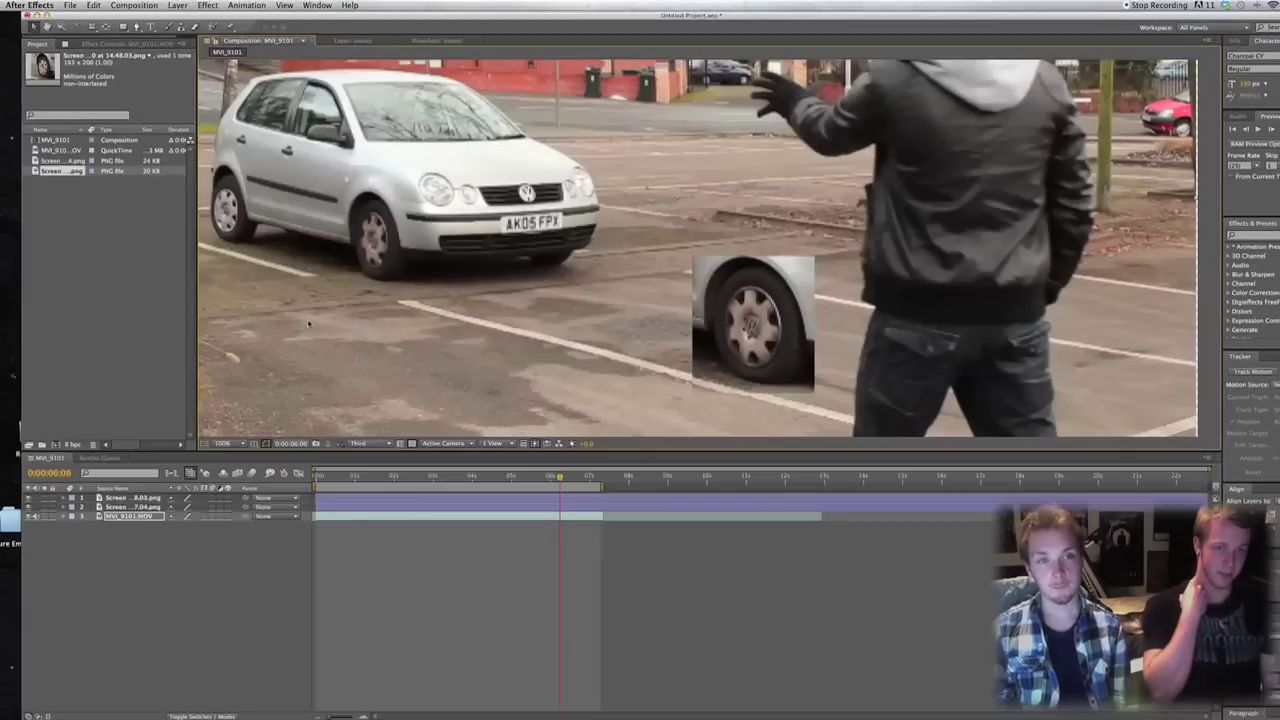